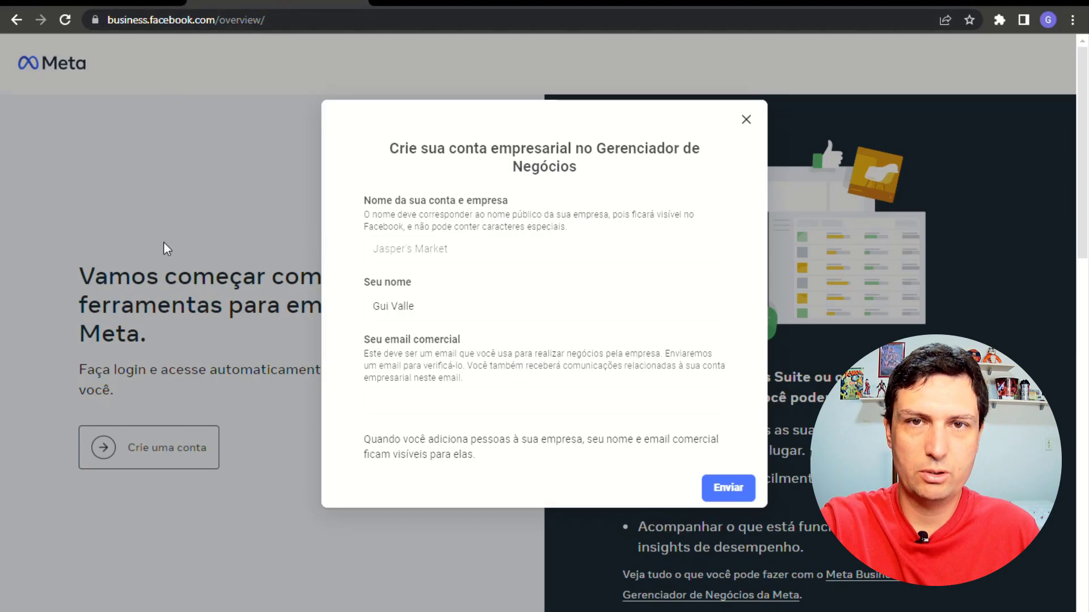
# Fill in the company account name and the business email, and submit the form to create the business account
pyautogui.click(424, 250)
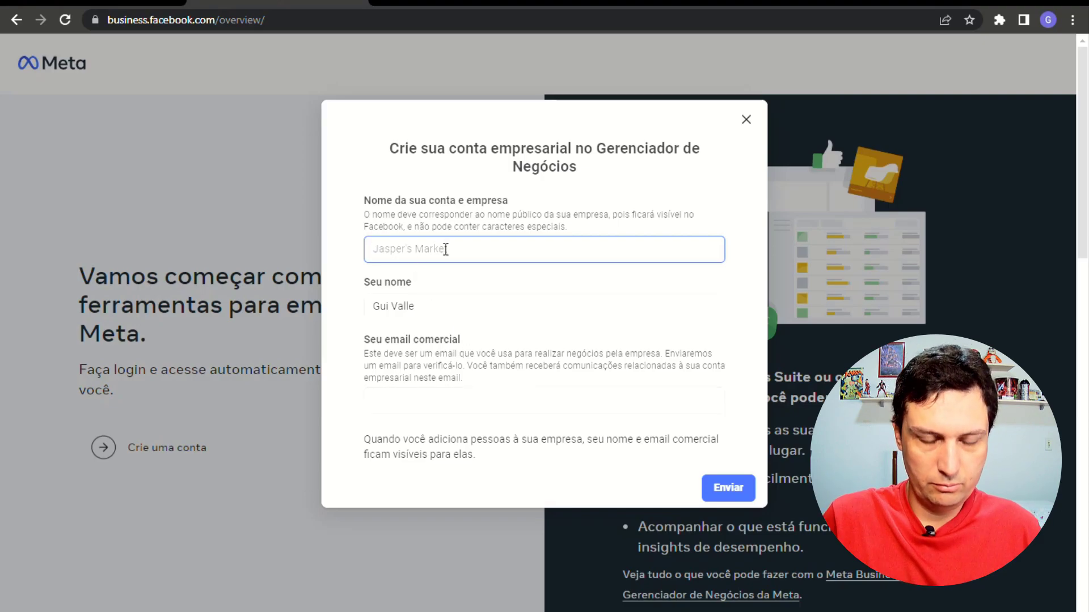
pyautogui.write('BM')
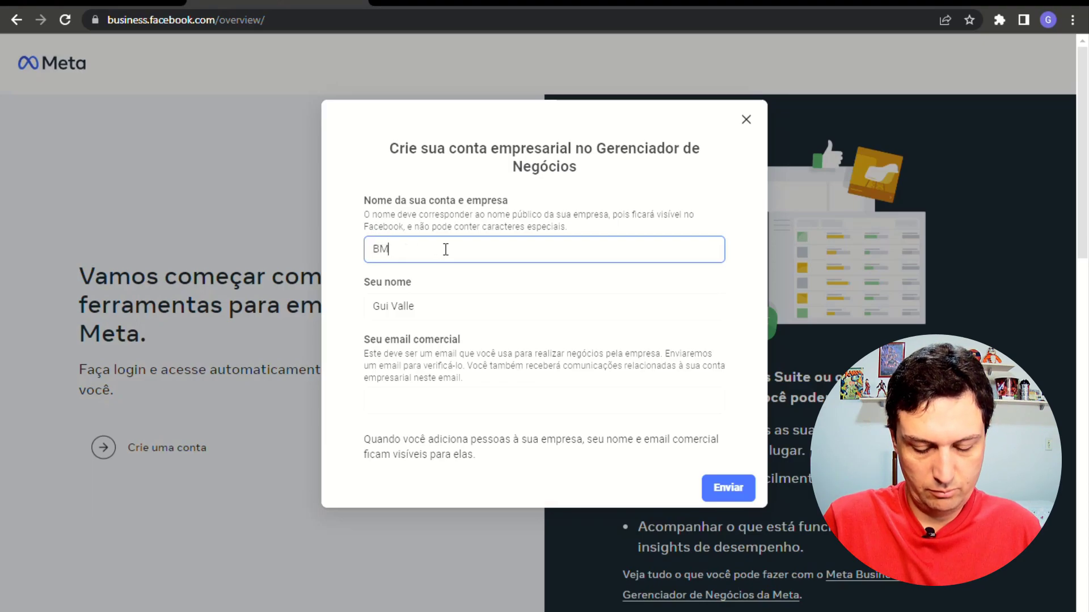
pyautogui.write(' - Gui Va')
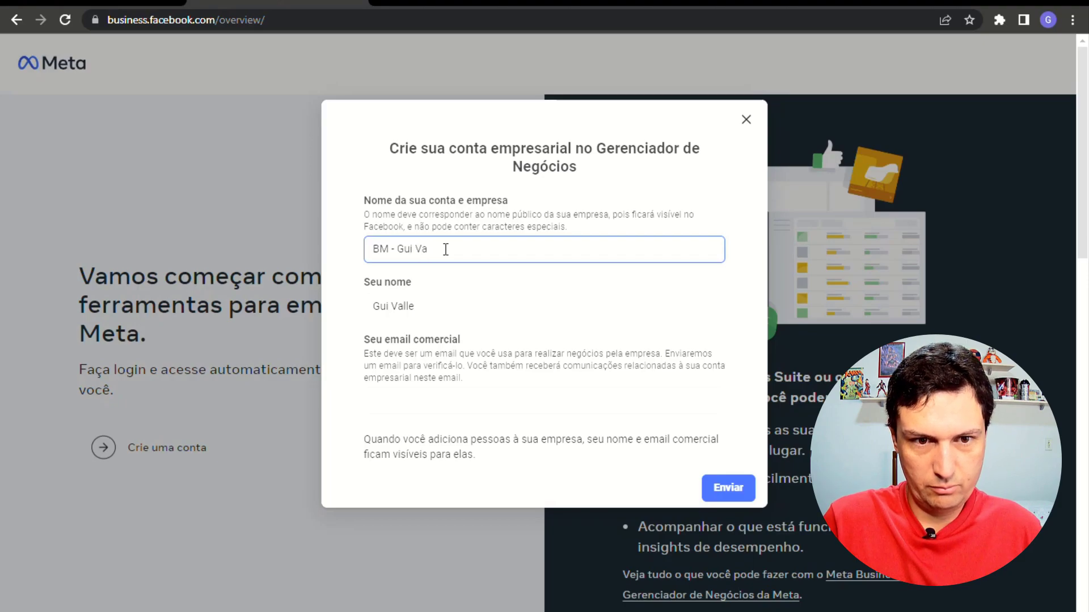
pyautogui.write('lle')
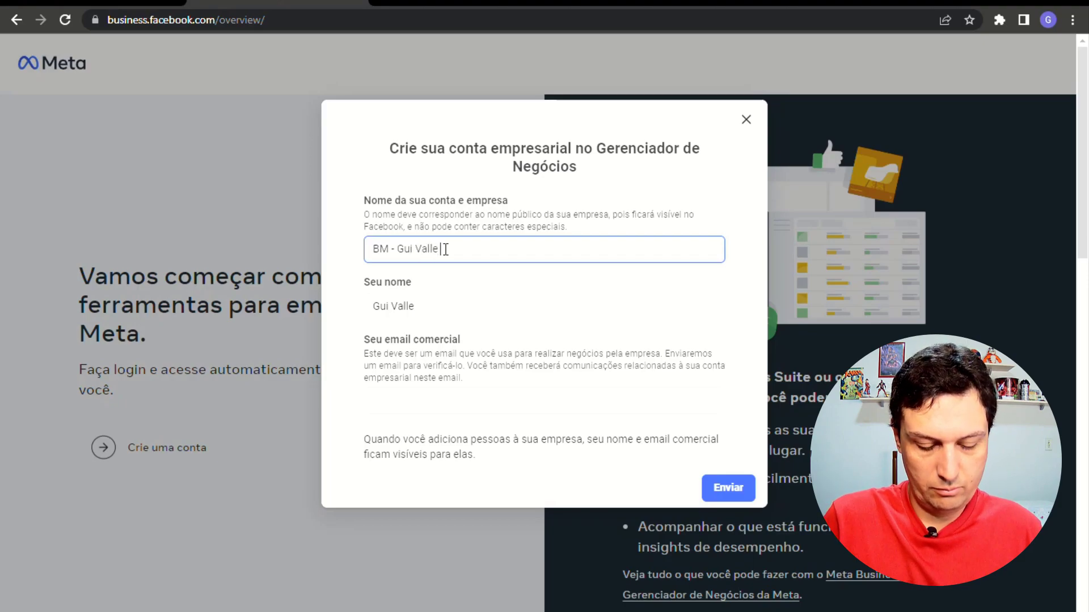
pyautogui.write(' ADS')
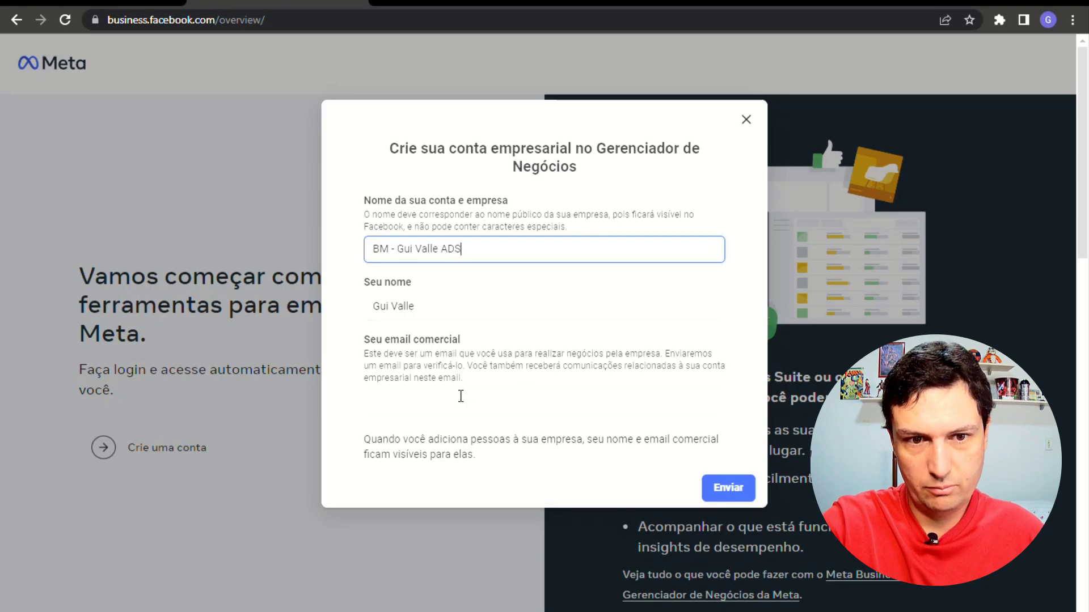
pyautogui.click(420, 400)
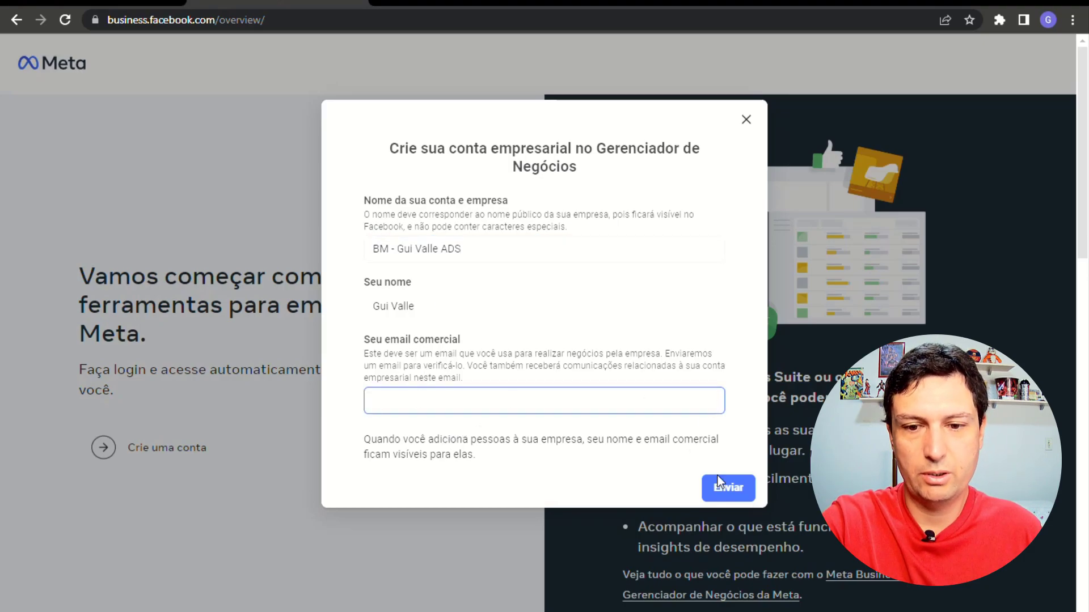
pyautogui.click(739, 494)
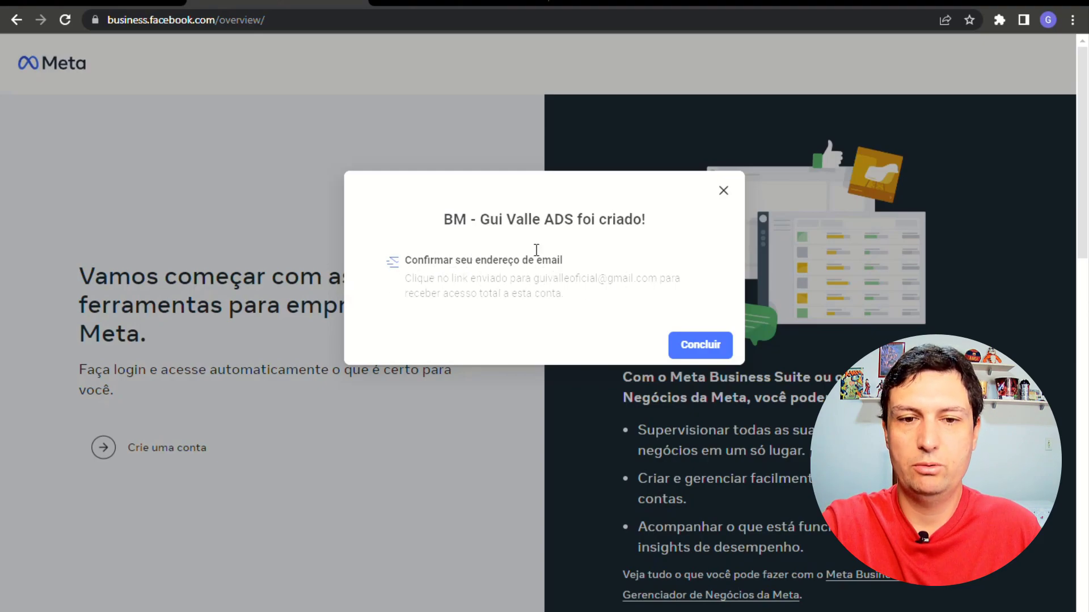
# Finish the account creation dialog, switch to Gmail and confirm the business email address from Facebook's message
pyautogui.click(698, 352)
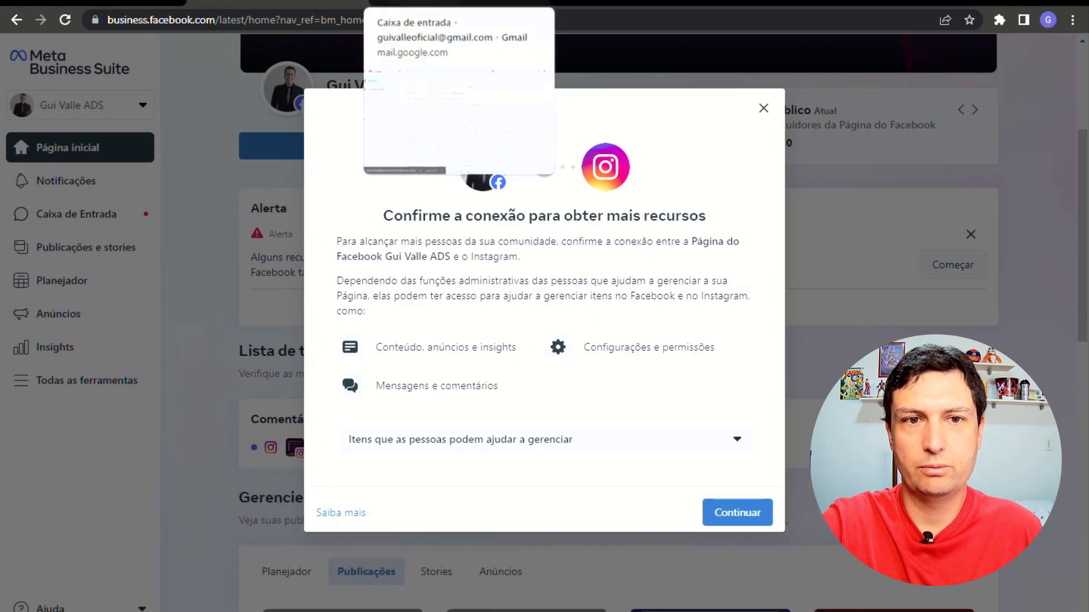
pyautogui.click(460, 3)
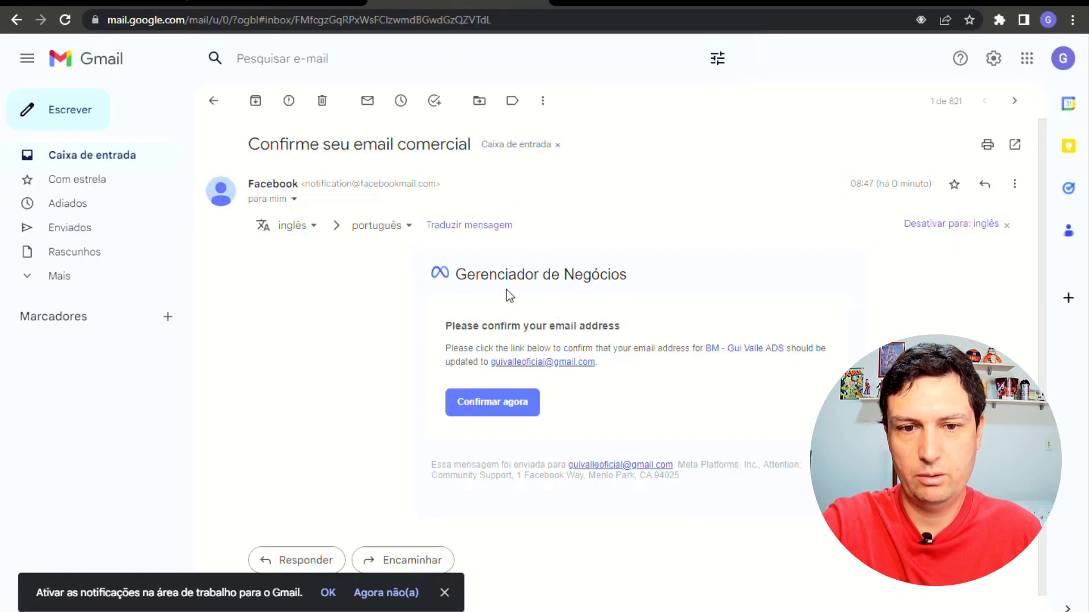
pyautogui.click(503, 404)
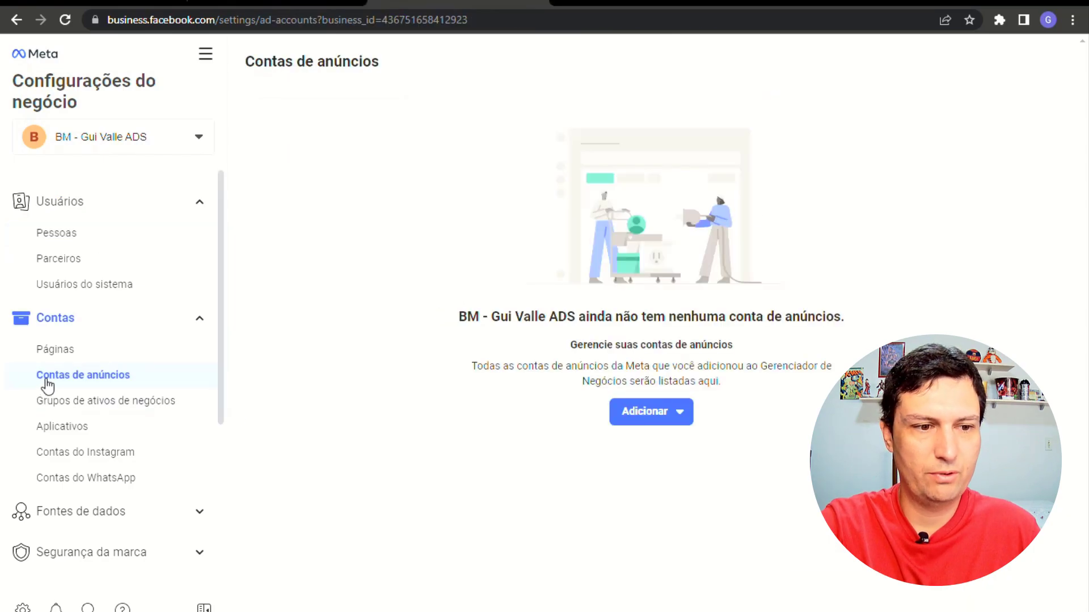
# Start creating a new ad account for the business and set its currency to BRL — Real brasileiro
pyautogui.click(668, 427)
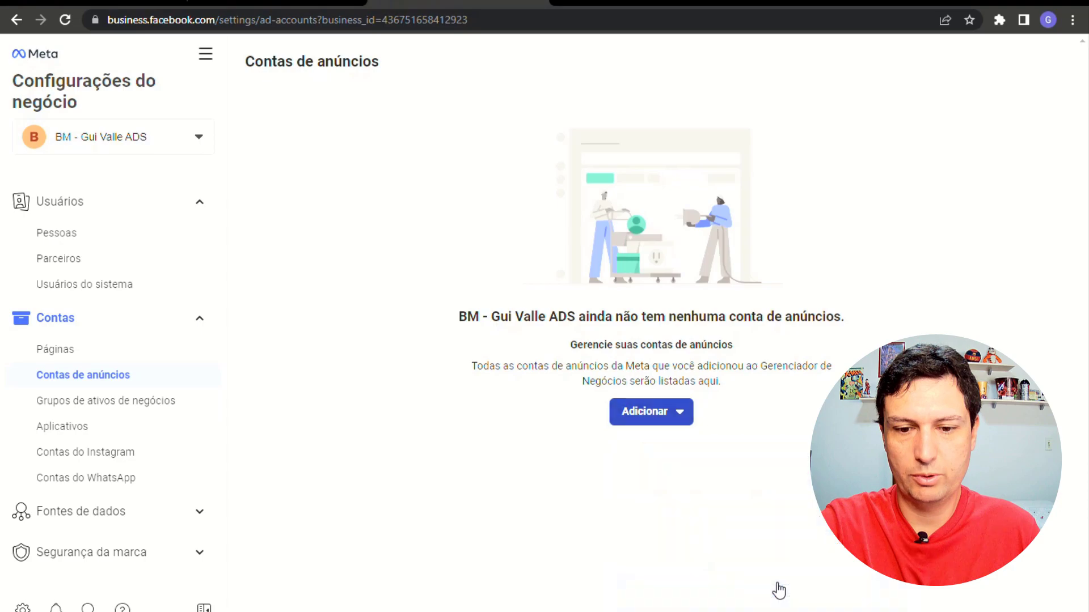
pyautogui.click(779, 590)
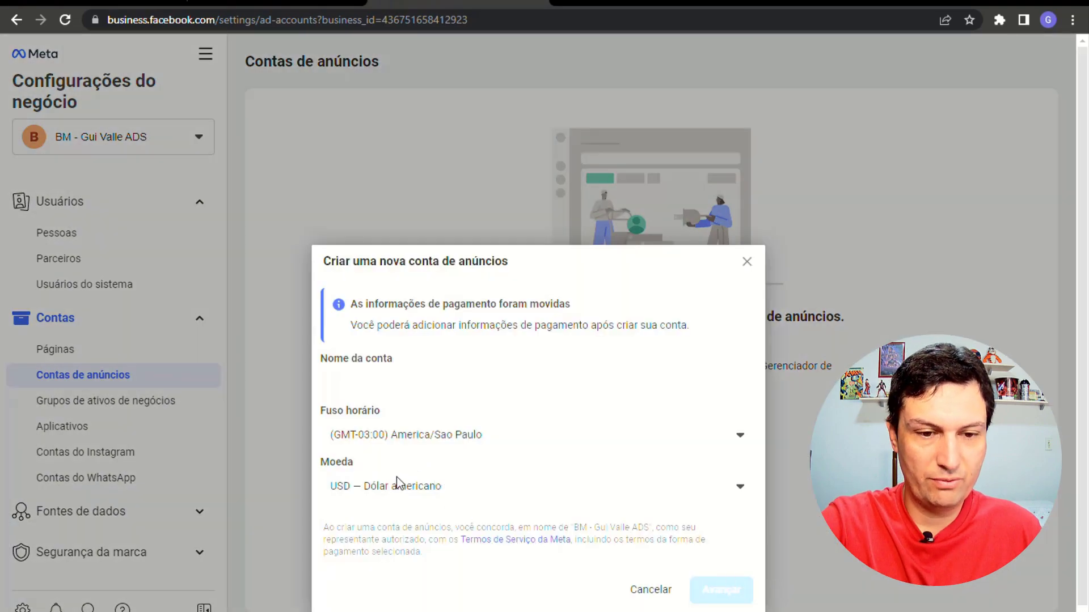
pyautogui.click(344, 380)
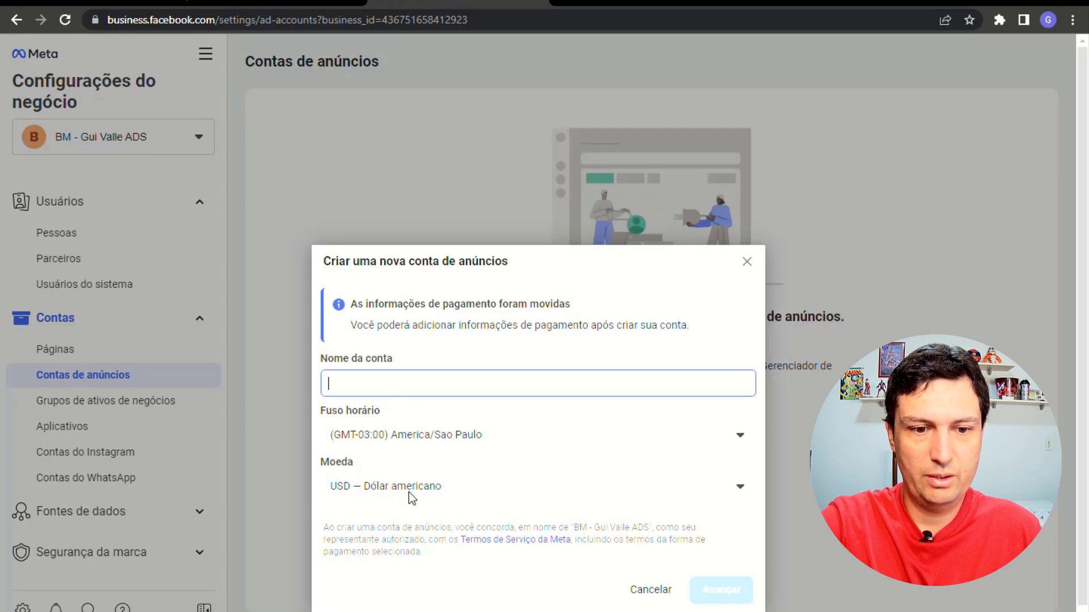
pyautogui.click(378, 487)
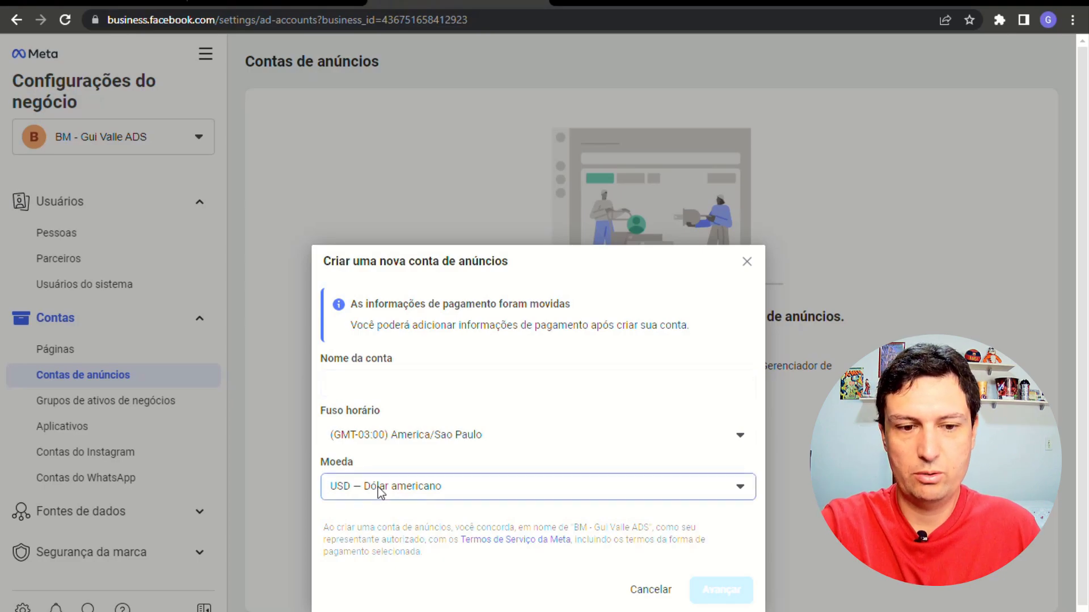
pyautogui.scroll(8, 450, 389)
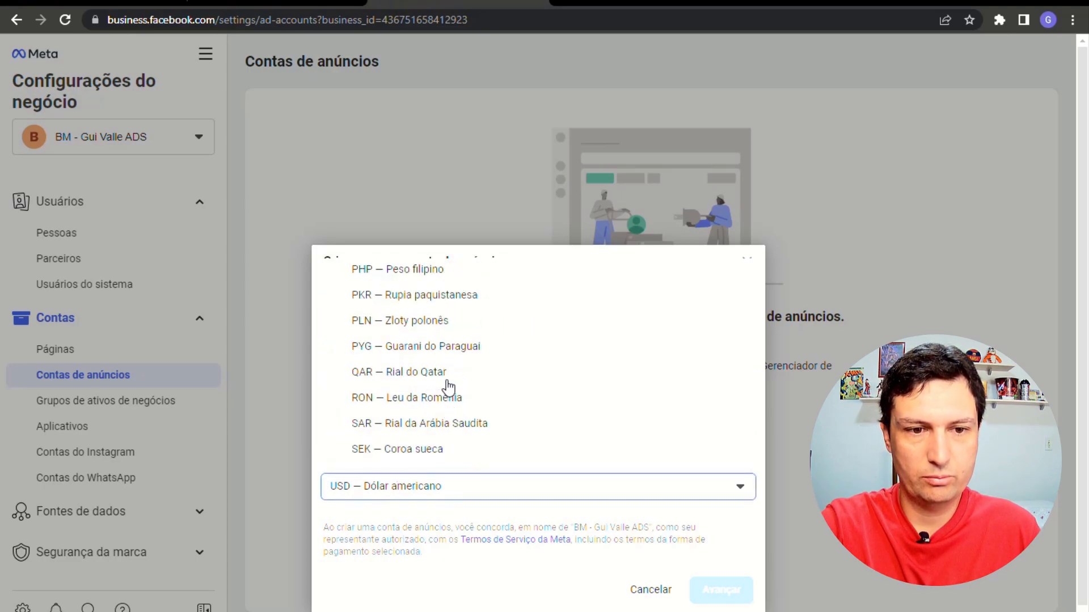
pyautogui.scroll(10, 449, 389)
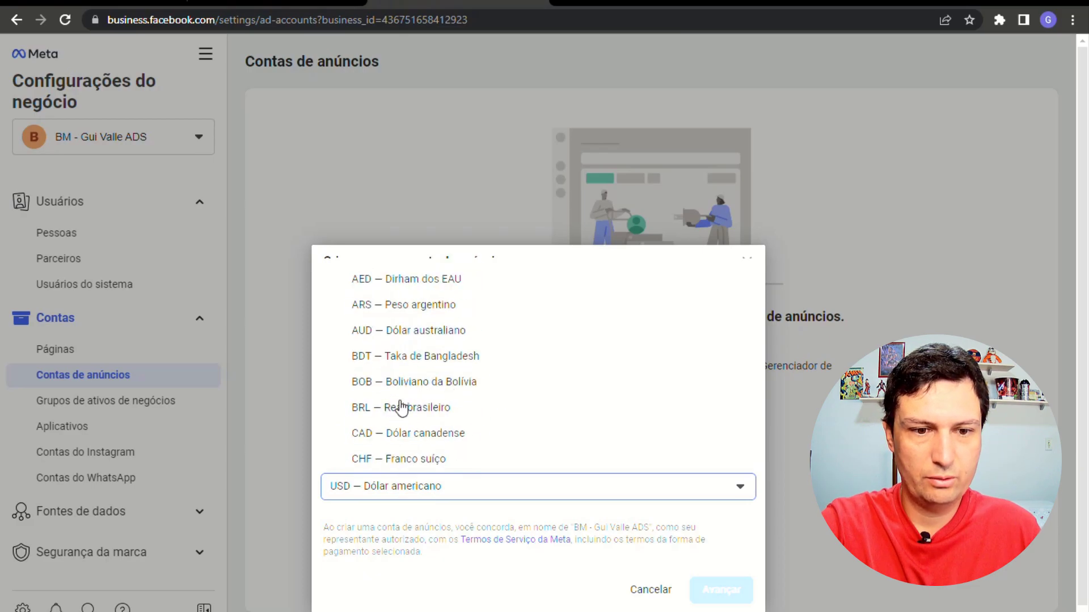
pyautogui.click(341, 416)
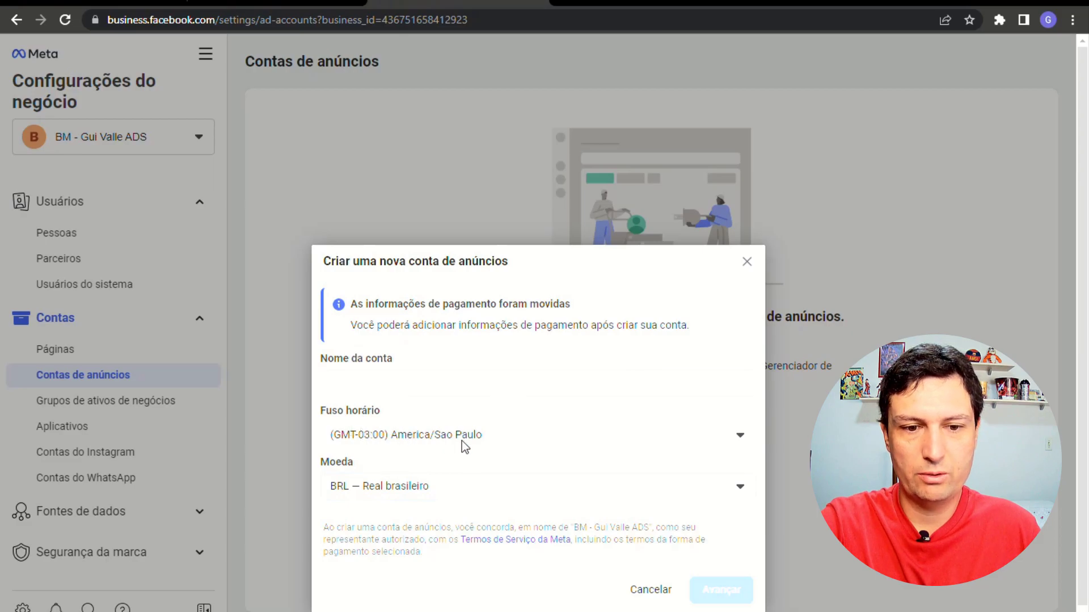
# Check the time zone choices around (GMT-03:00) America/Sao Paulo for the new ad account
pyautogui.click(485, 443)
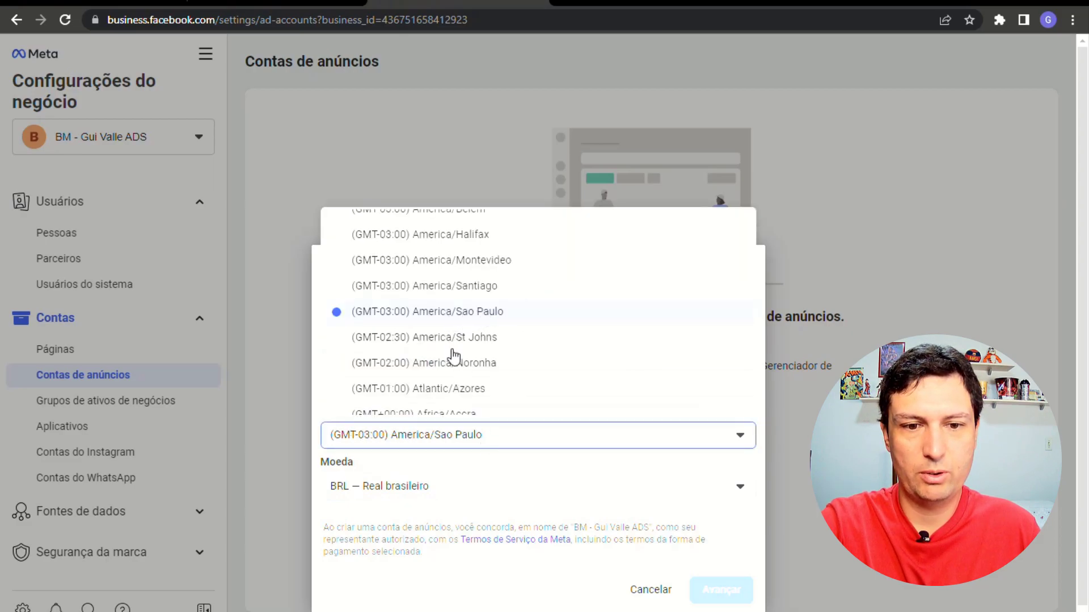
pyautogui.click(479, 443)
pyautogui.click(469, 441)
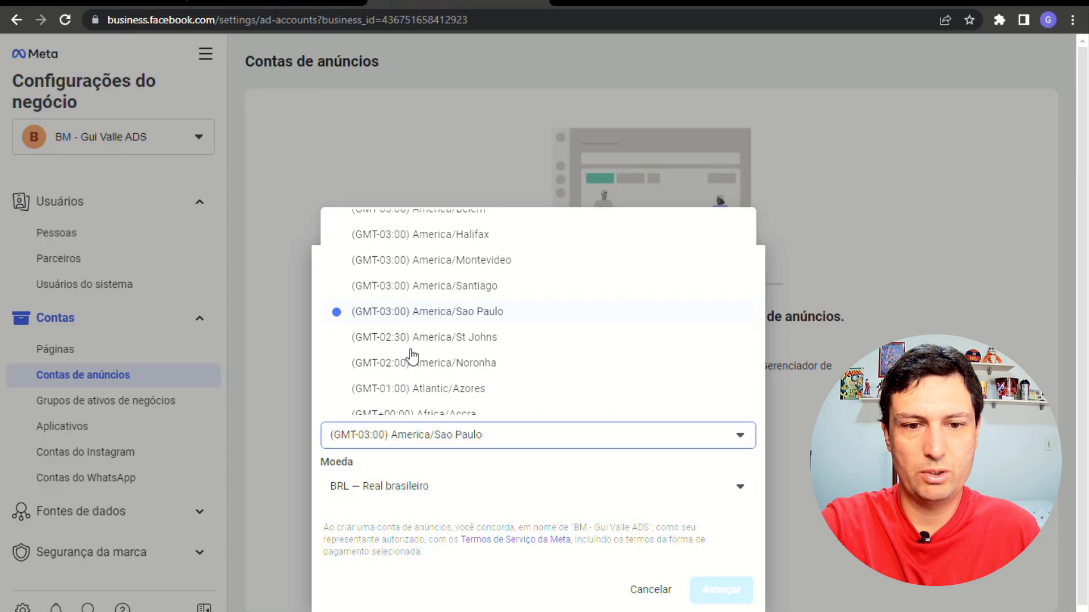
pyautogui.scroll(1, 416, 278)
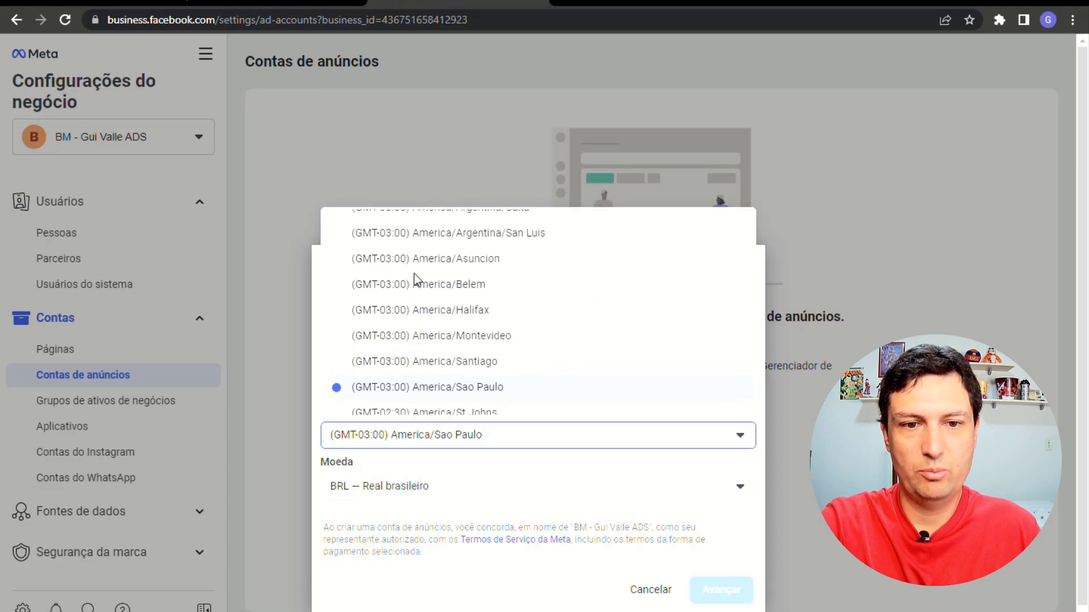
pyautogui.click(460, 459)
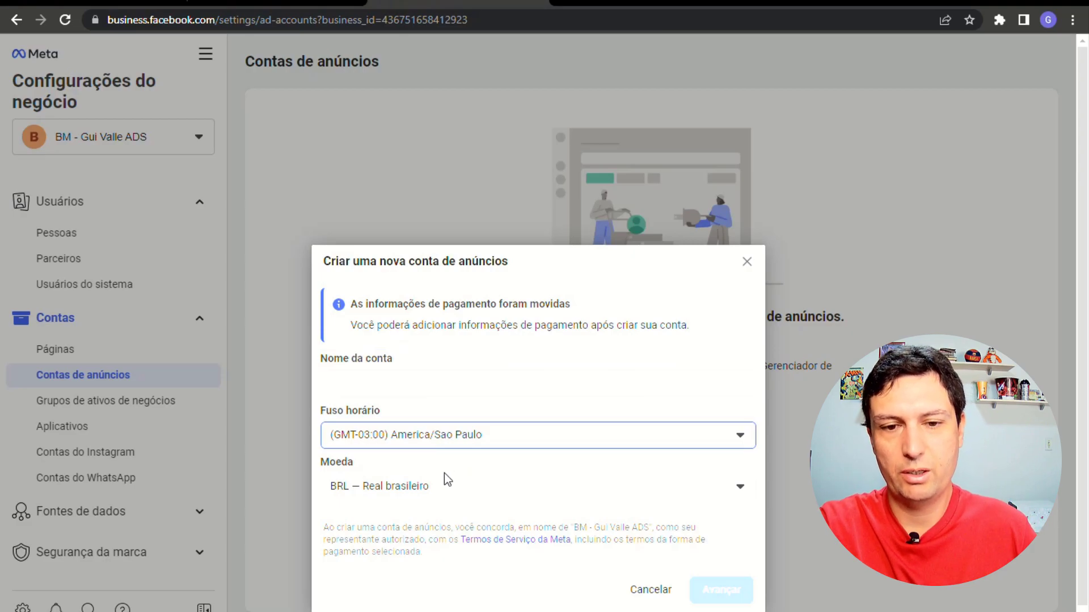
# Name the ad account "Anunciante - ADS" and create it for use by your own business
pyautogui.click(369, 380)
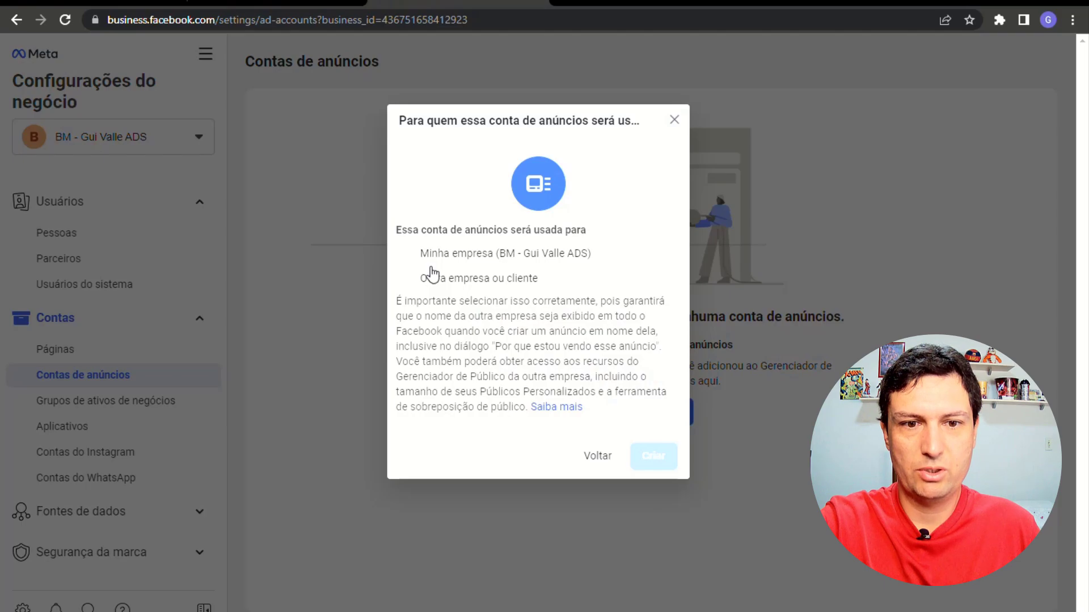
pyautogui.click(404, 255)
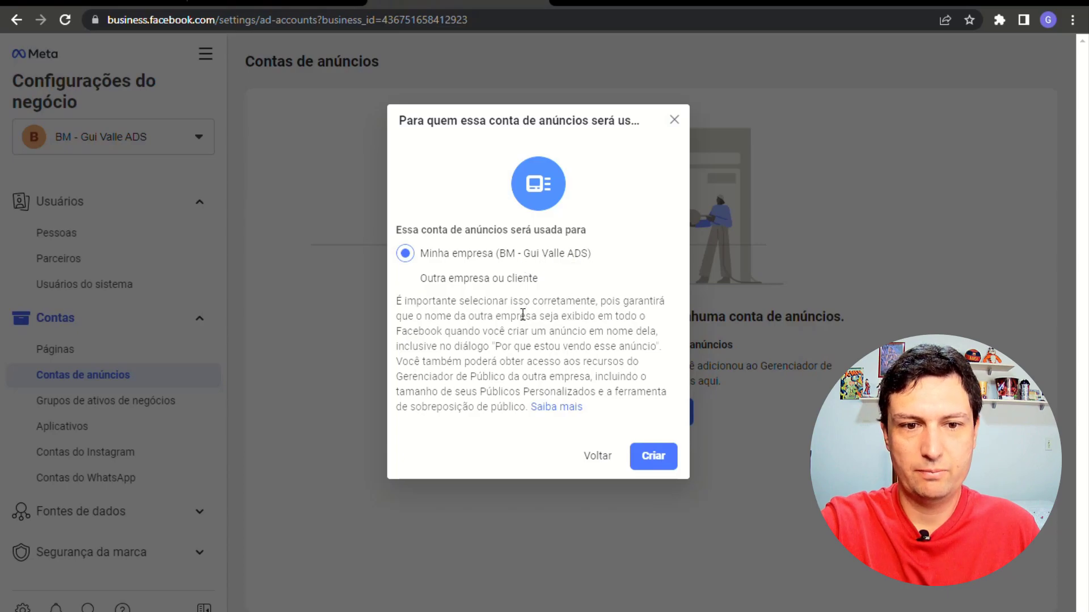
pyautogui.click(652, 460)
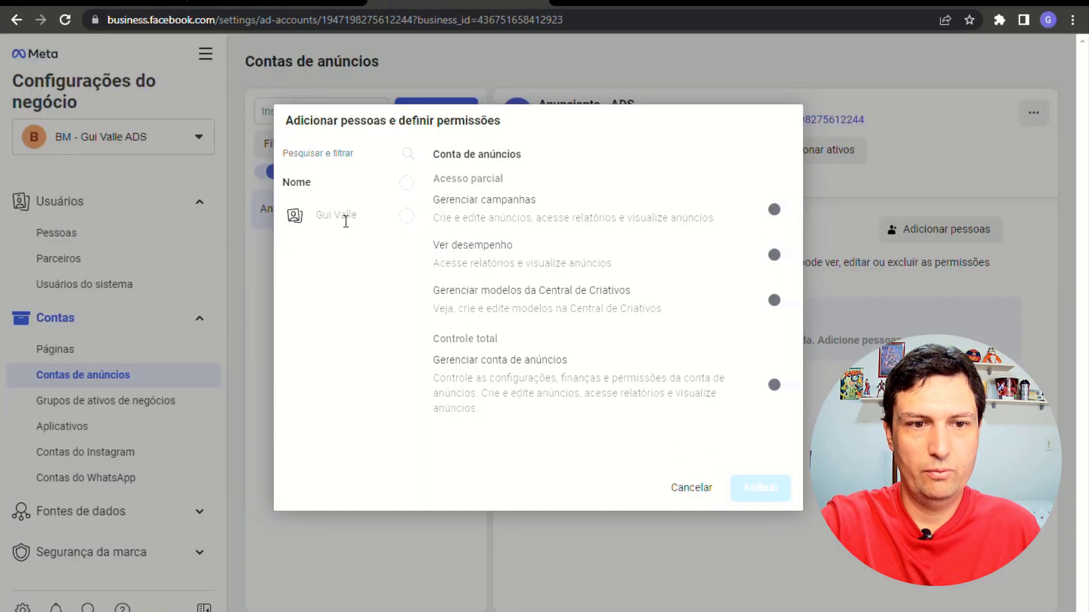
# Assign the listed person full control of the ad account with the Gerenciar conta de anúncios permission
pyautogui.click(407, 216)
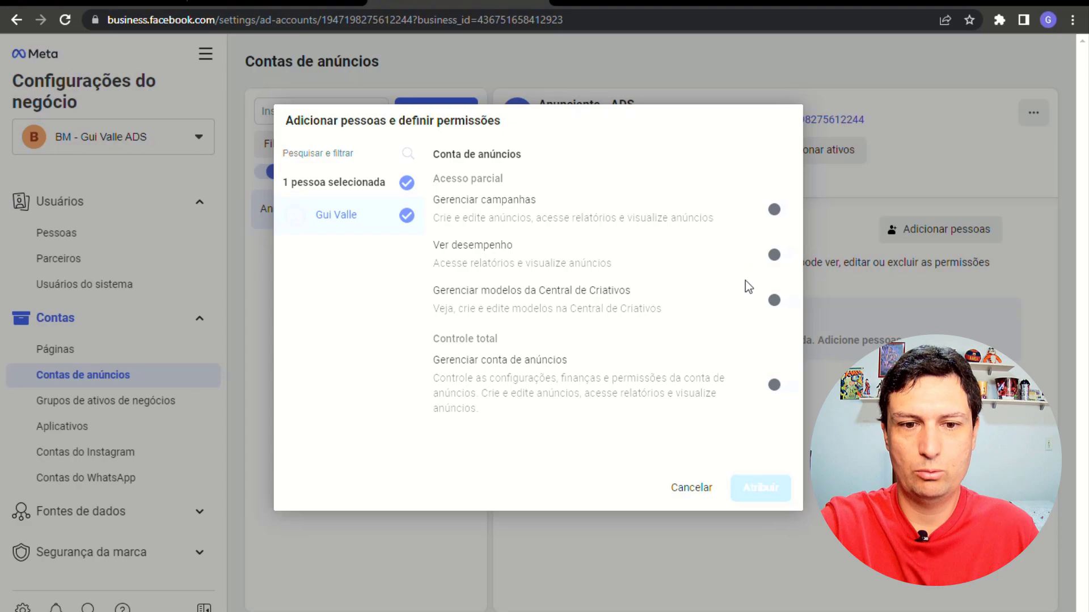
pyautogui.click(786, 386)
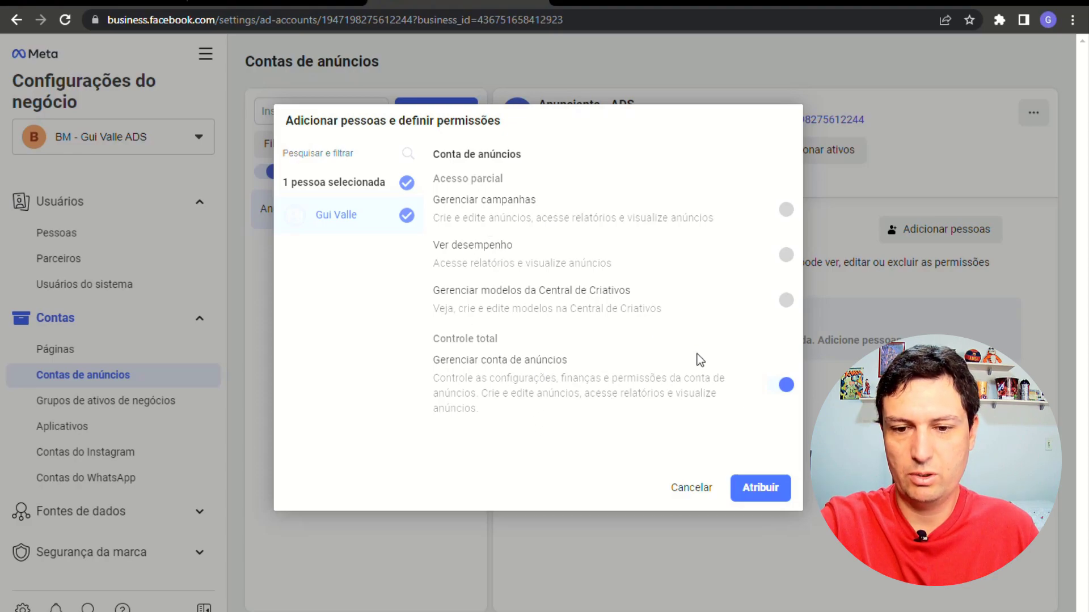
pyautogui.click(772, 489)
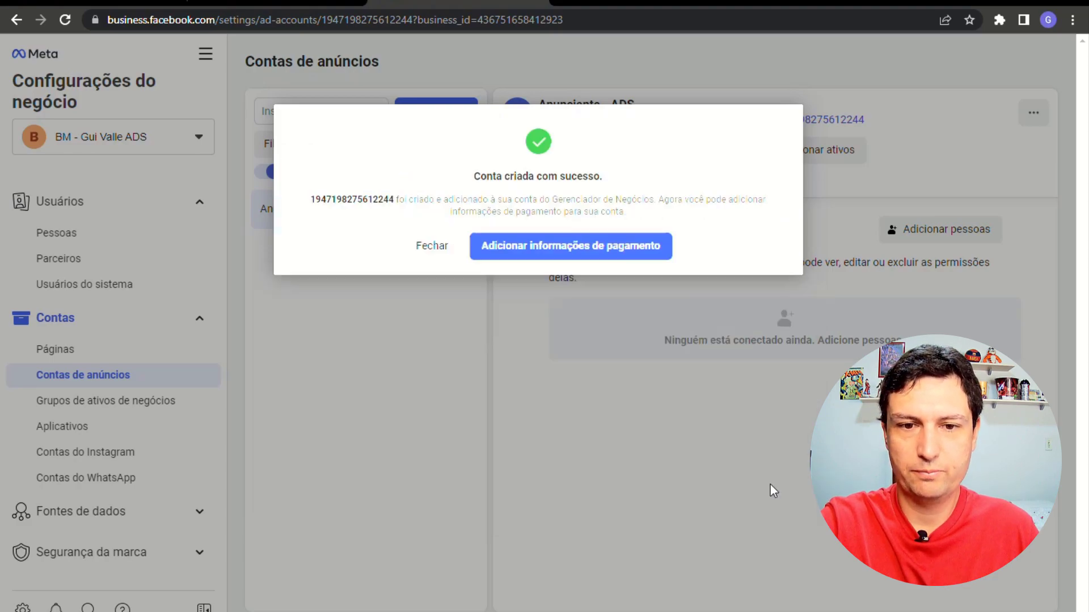
# Begin adding payment information to the ad account, accepting Brasil, Real brasileiro and the São Paulo time zone
pyautogui.moveTo(314, 202); pyautogui.dragTo(396, 206)
pyautogui.click(395, 205)
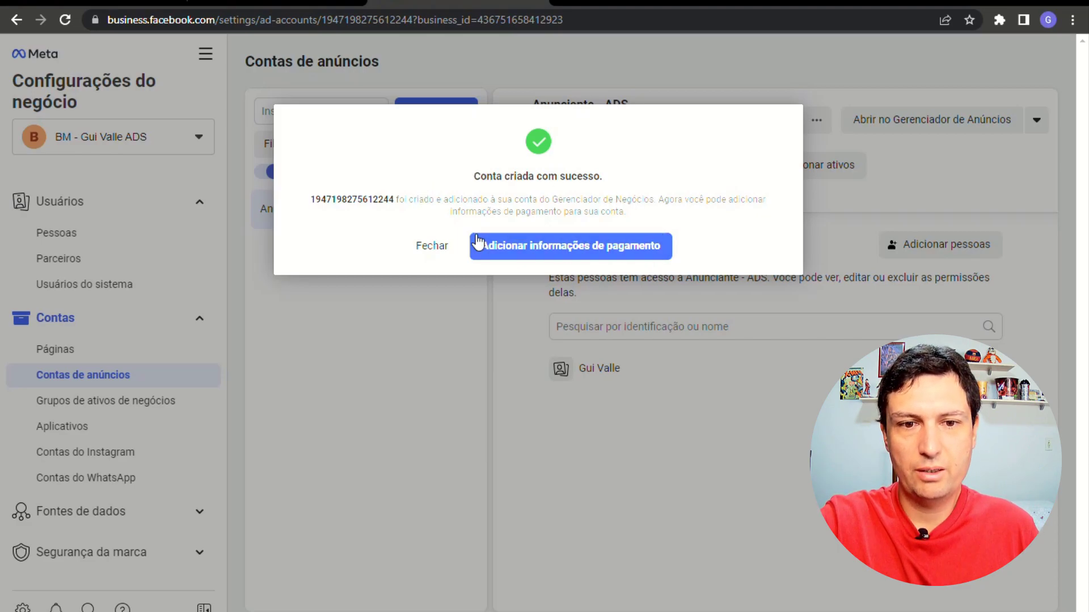
pyautogui.click(610, 252)
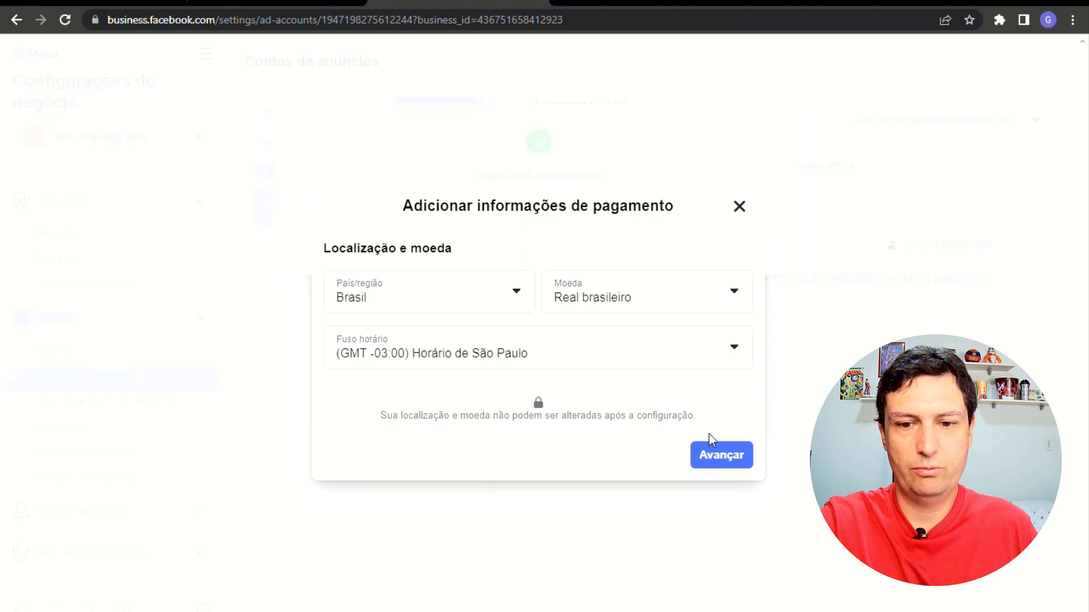
pyautogui.click(725, 459)
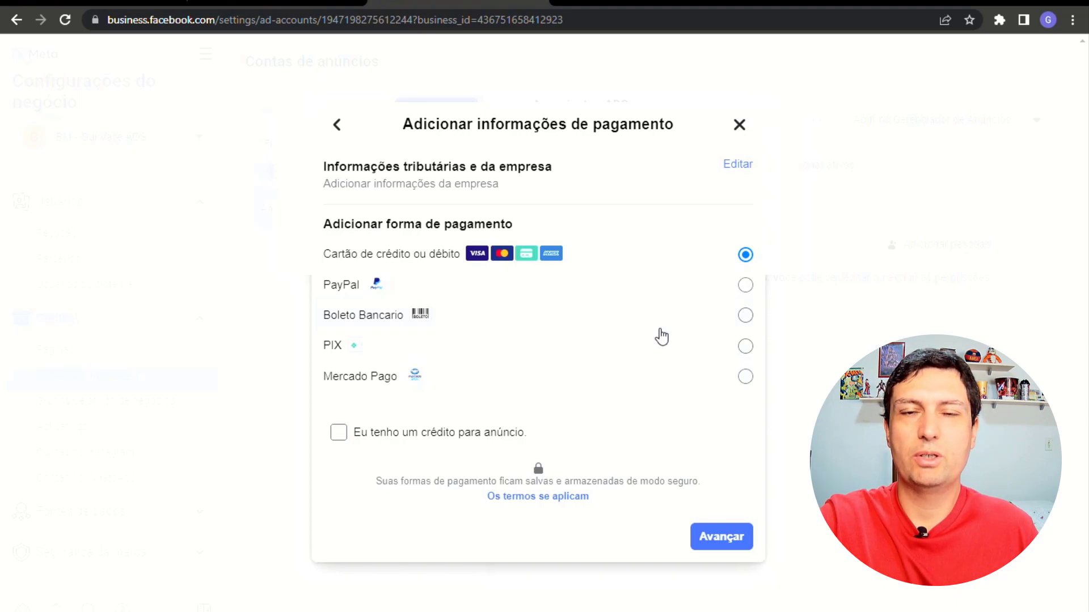
# Compare the card and Boleto Bancario payment options, choose Boleto Bancario and continue to the company information
pyautogui.click(723, 322)
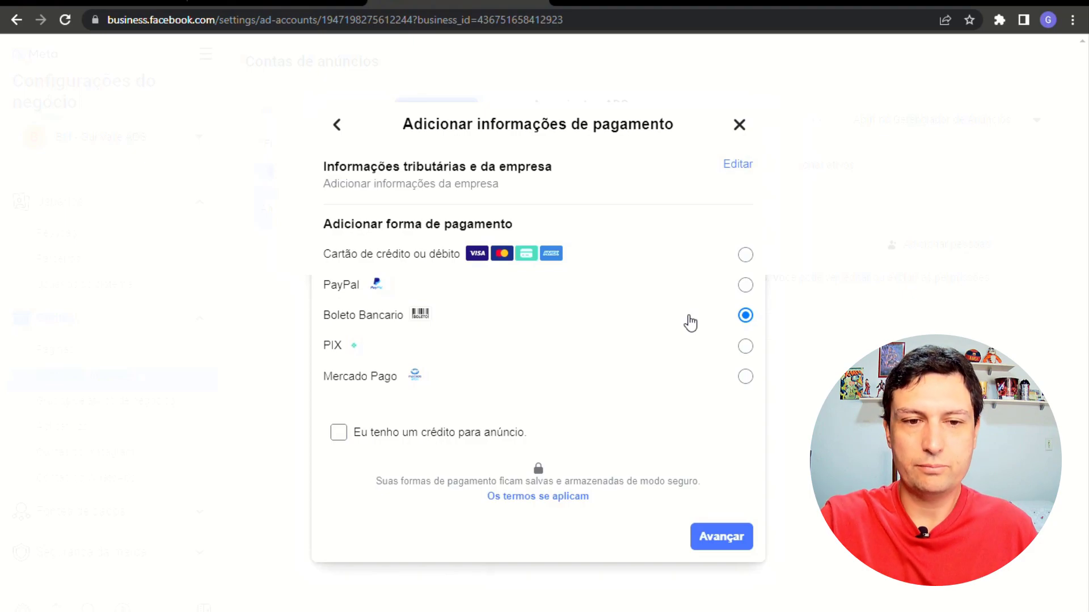
pyautogui.click(746, 254)
pyautogui.click(742, 317)
pyautogui.click(745, 255)
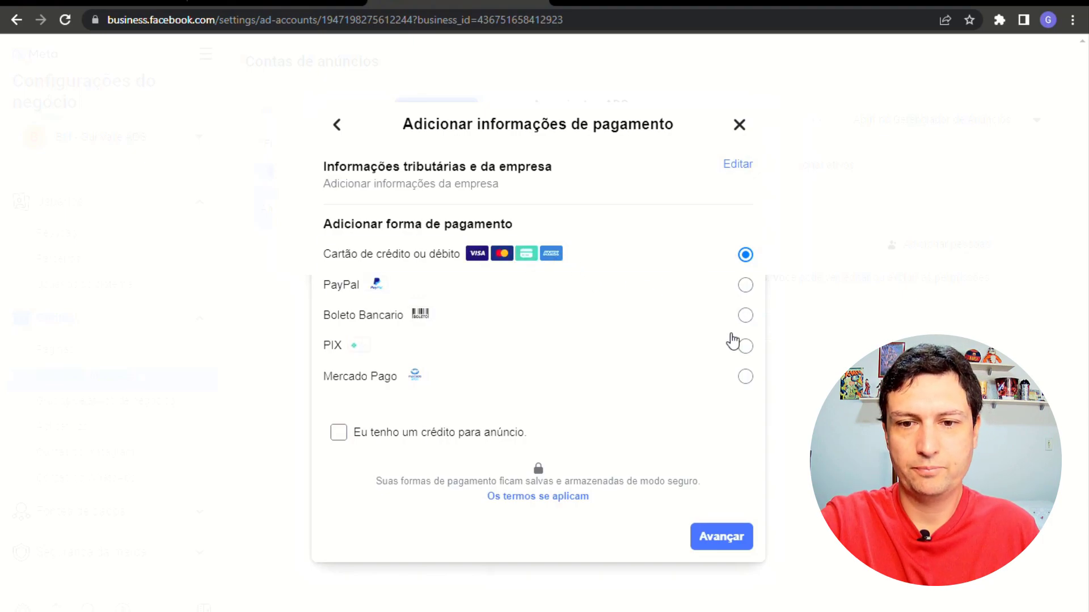
pyautogui.click(744, 316)
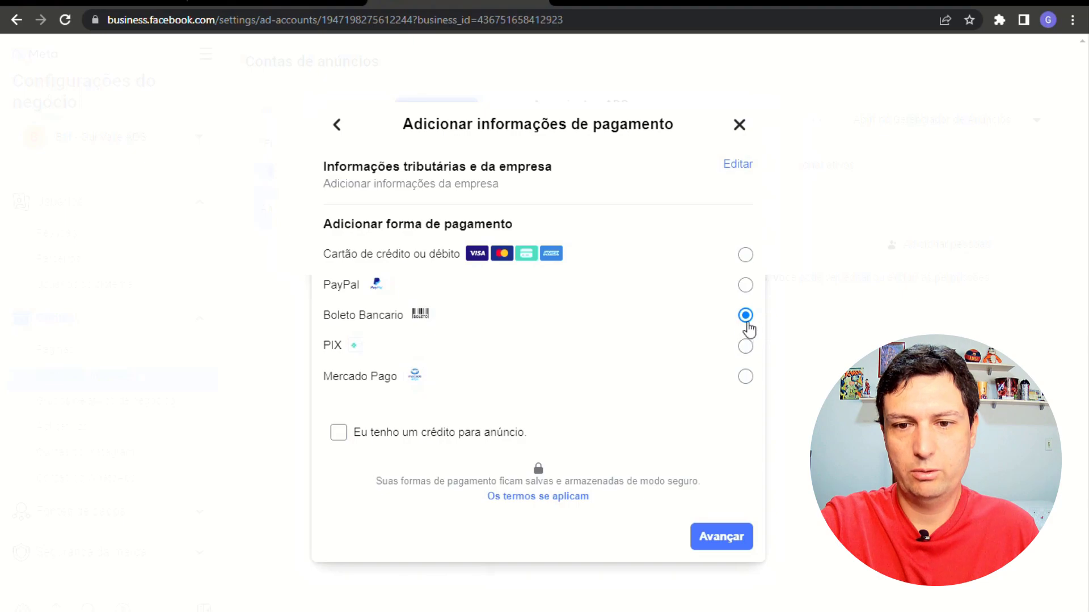
pyautogui.click(730, 536)
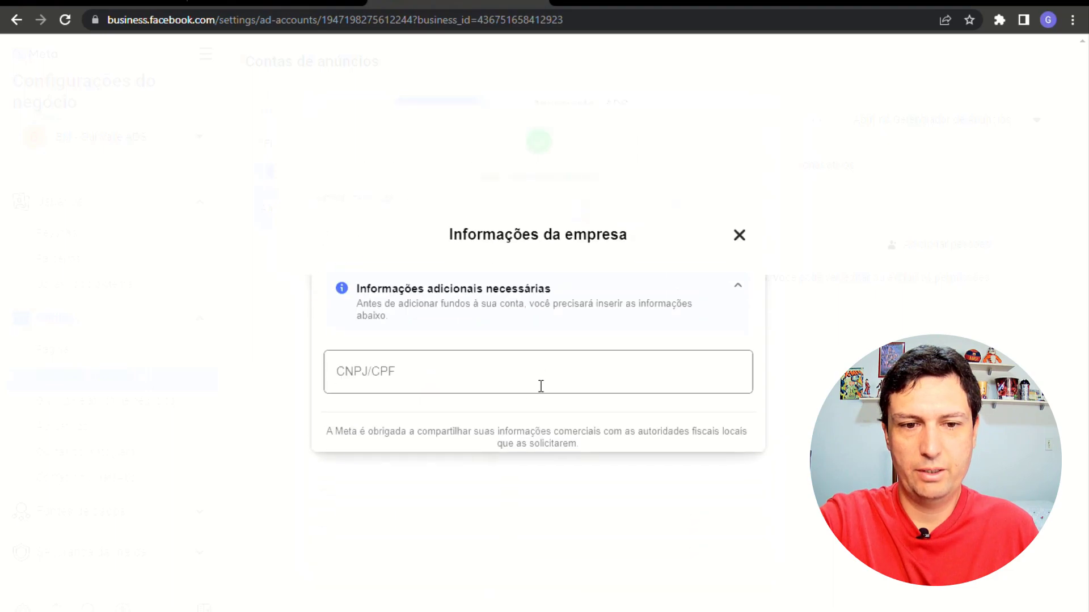
# Open the CNPJ/CPF field in the company information for entry
pyautogui.click(431, 342)
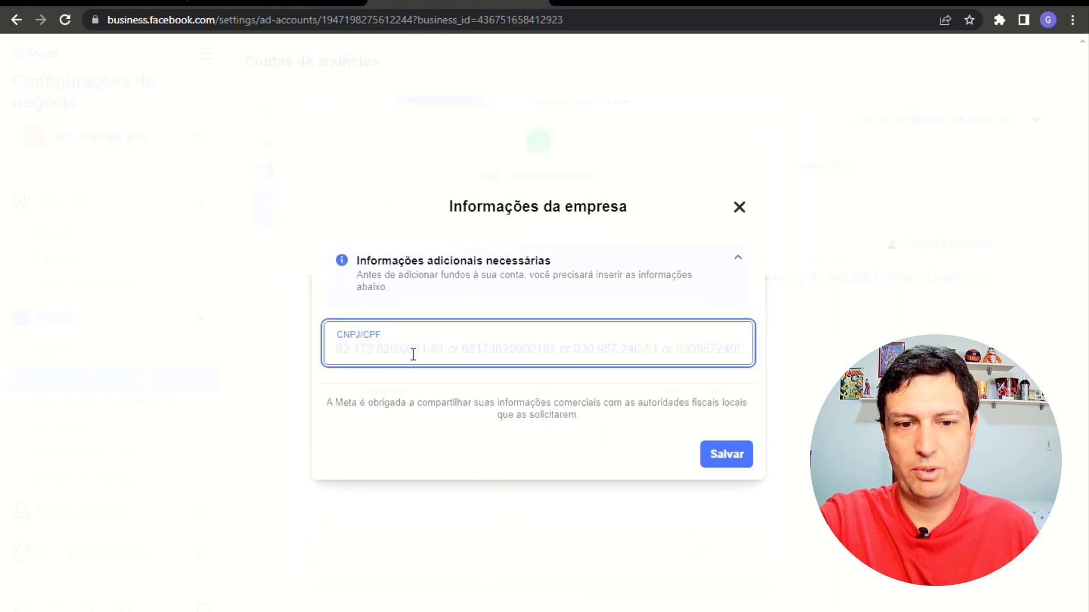